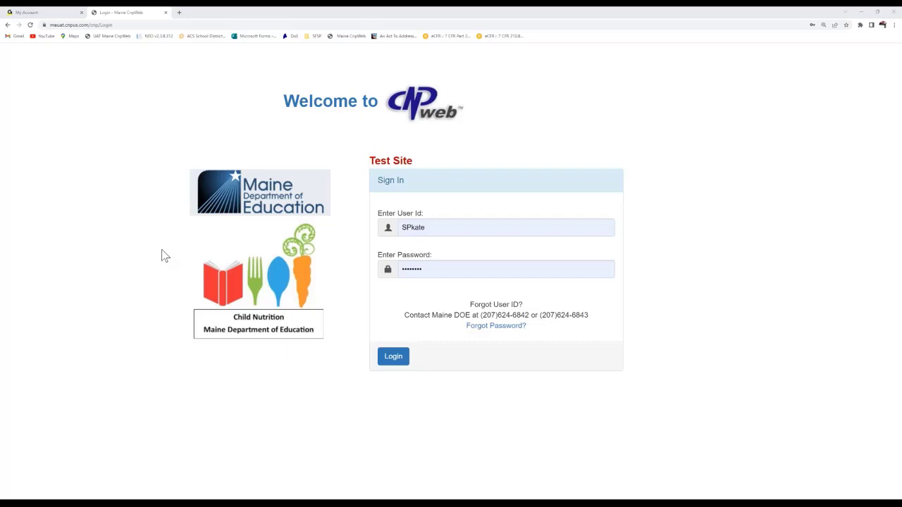
Step: Log in to the CNPweb test site with the pre-filled credentials
left_click(395, 358)
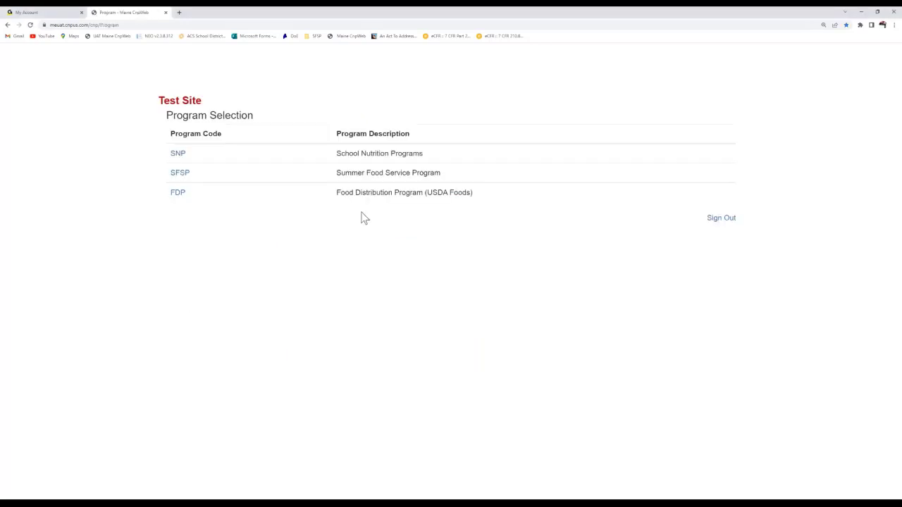
Step: Choose SFSP, pass the welcome notice, pick program year 2022, and select sponsor 353, Perry Public Schools
left_click(176, 174)
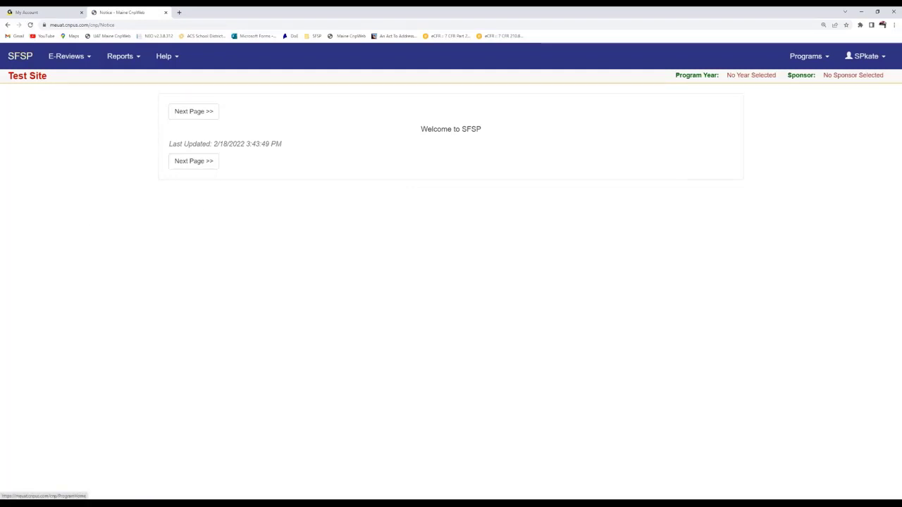
left_click(20, 56)
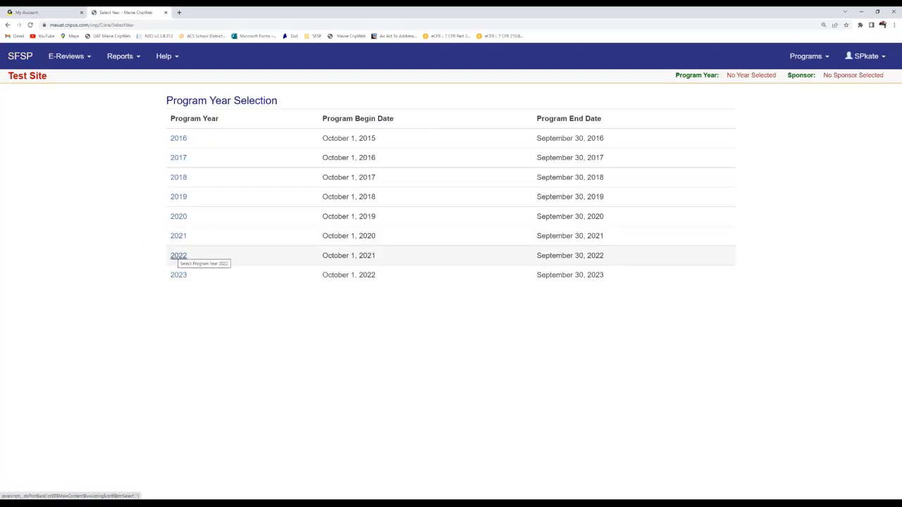
left_click(178, 255)
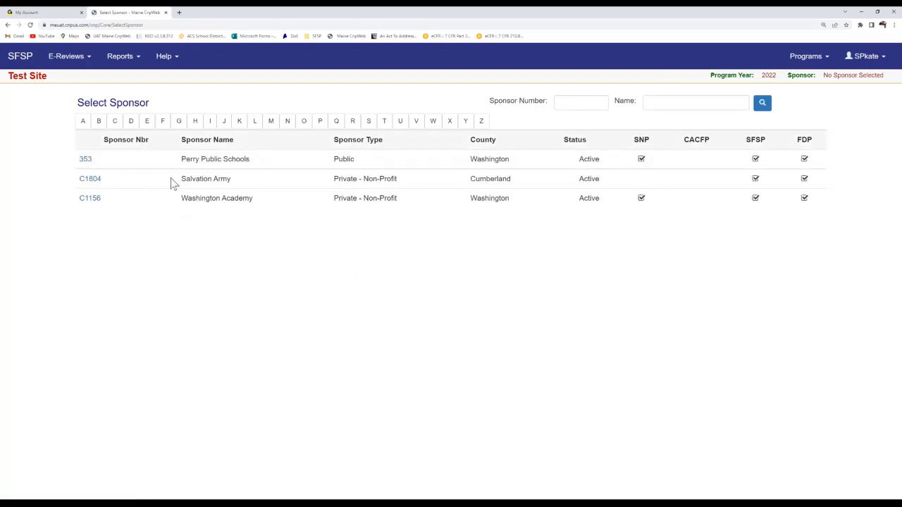
left_click(84, 160)
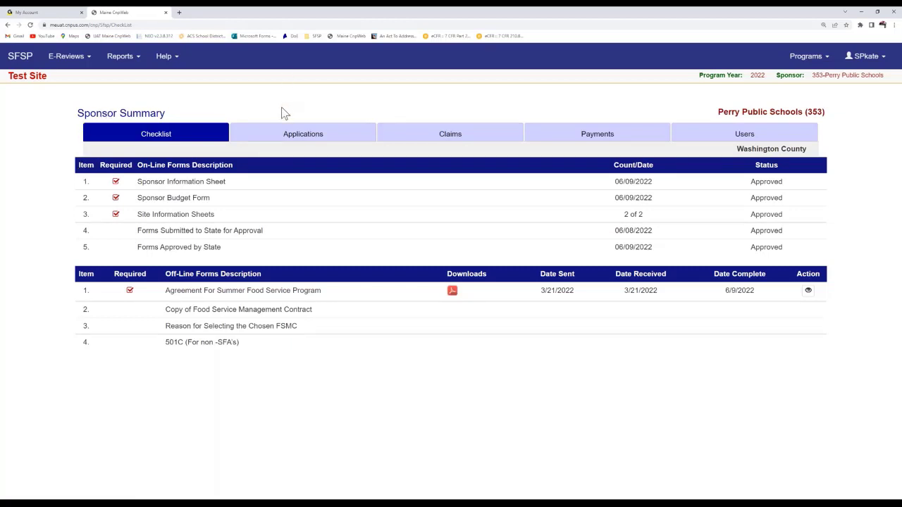
Step: Go from the Applications tab to the Claims tab to list the May 2022 sponsor claim
left_click(288, 138)
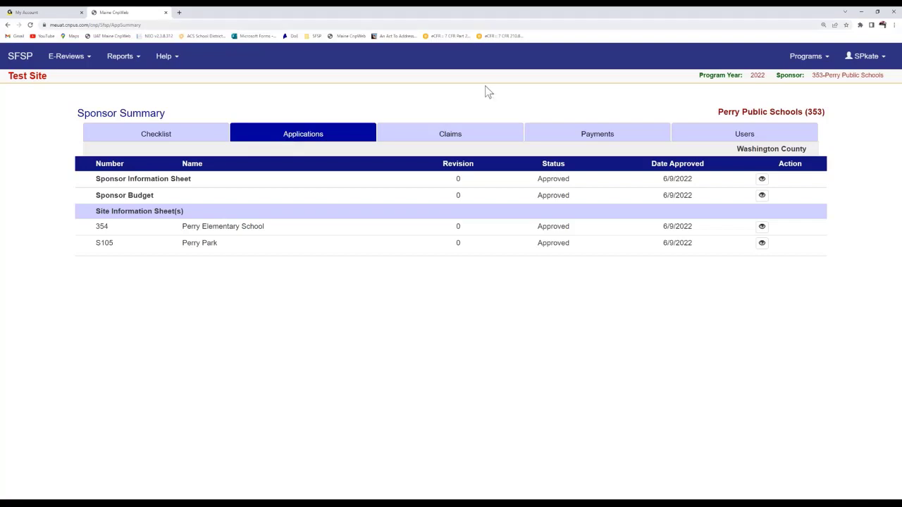
left_click(450, 136)
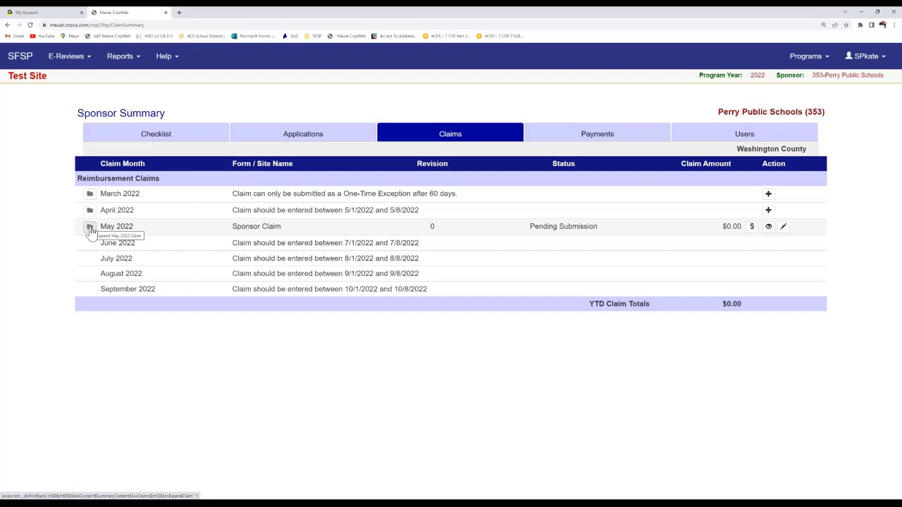
Step: Expand the May 2022 claim and edit the Perry Elementary School (354) site claim
left_click(90, 228)
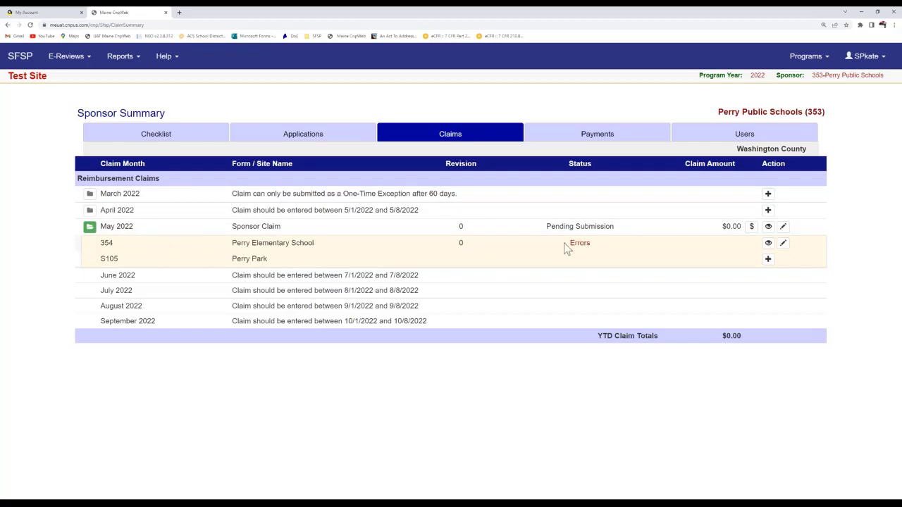
left_click(782, 245)
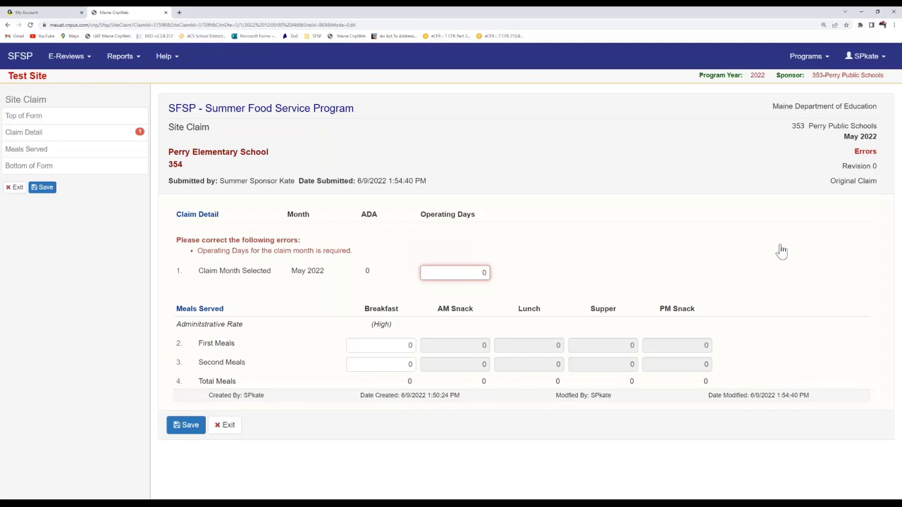
Step: Enter 5 operating days on Perry Elementary's May 2022 site claim
left_click(437, 274)
type("5")
left_click(610, 248)
Step: Record 60 first-meal breakfasts with 0 second meals and save Perry Elementary's claim
left_click(391, 343)
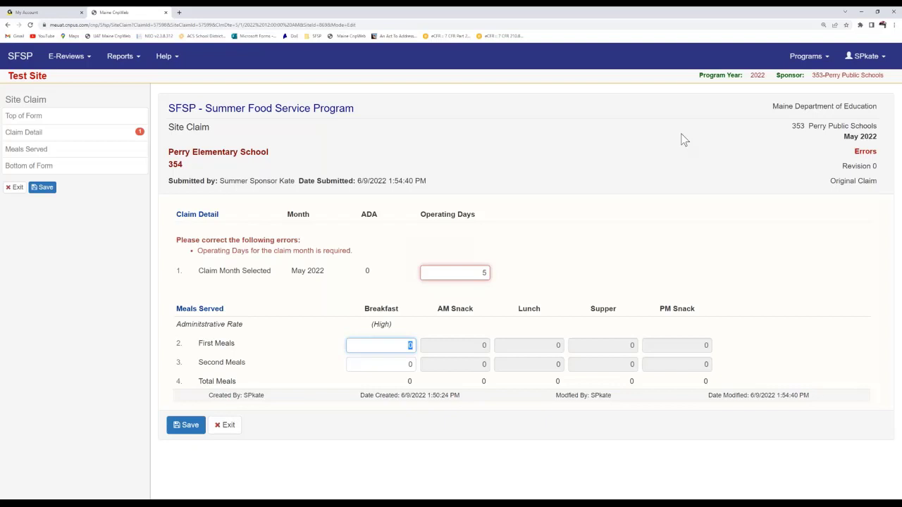
type("60")
left_click(402, 362)
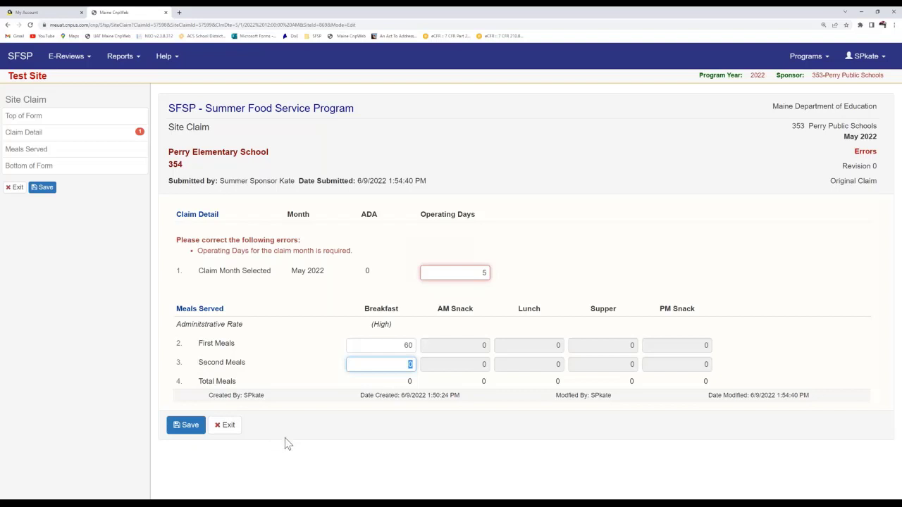
left_click(317, 415)
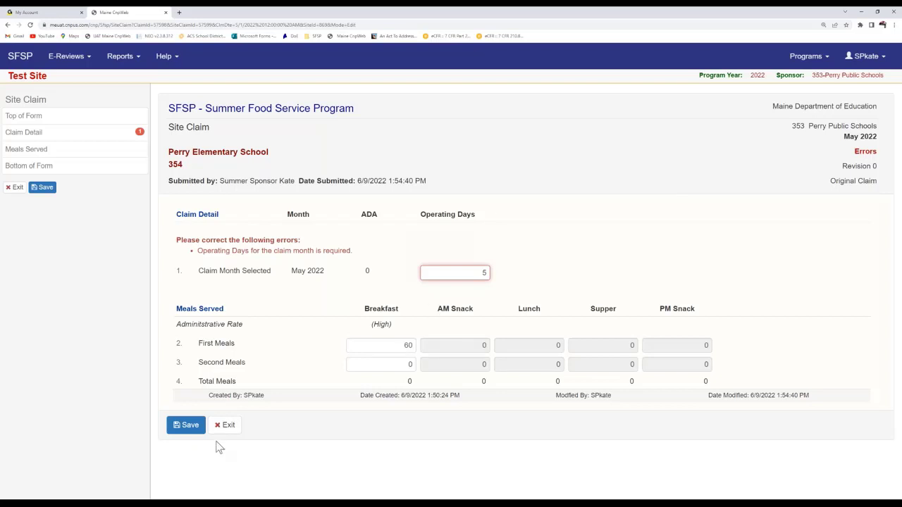
left_click(186, 425)
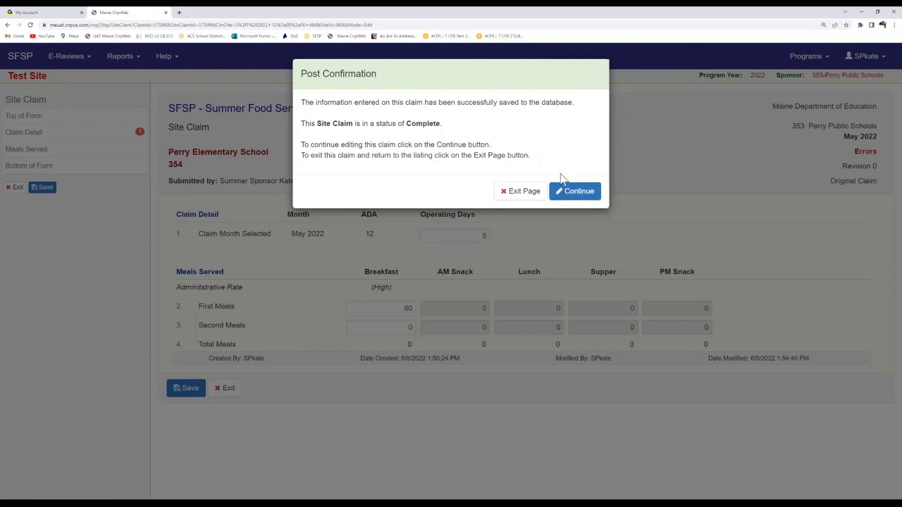
Step: Dismiss the save confirmation and exit to the claims list showing Perry Elementary Complete
left_click(566, 201)
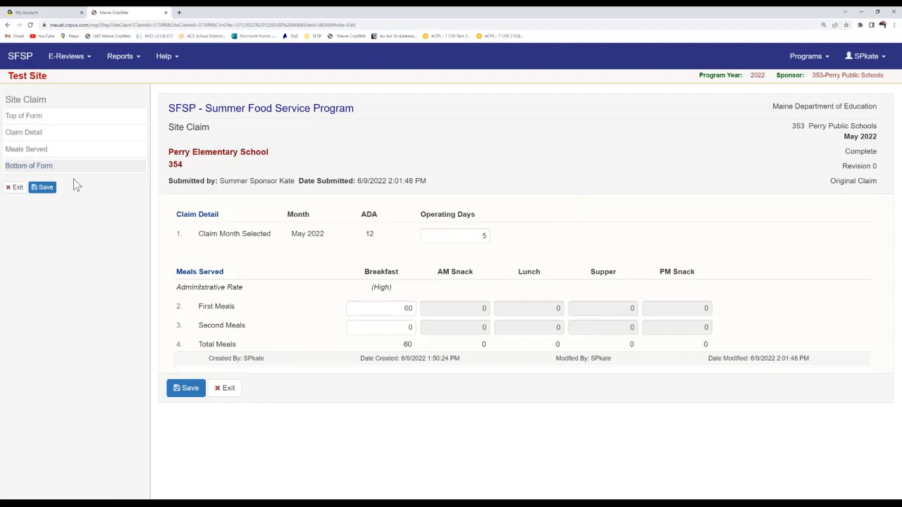
left_click(12, 191)
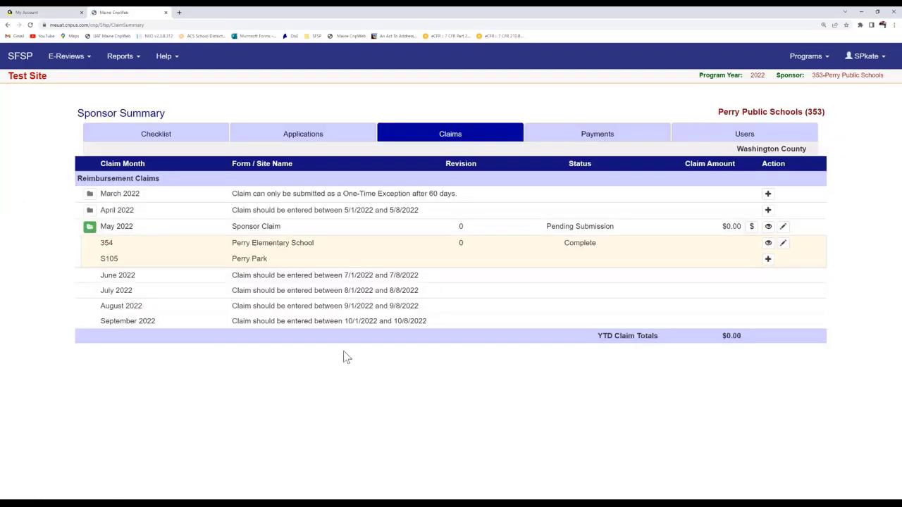
Step: Start Perry Park's May 2022 site claim and enter 5 operating days
left_click(767, 261)
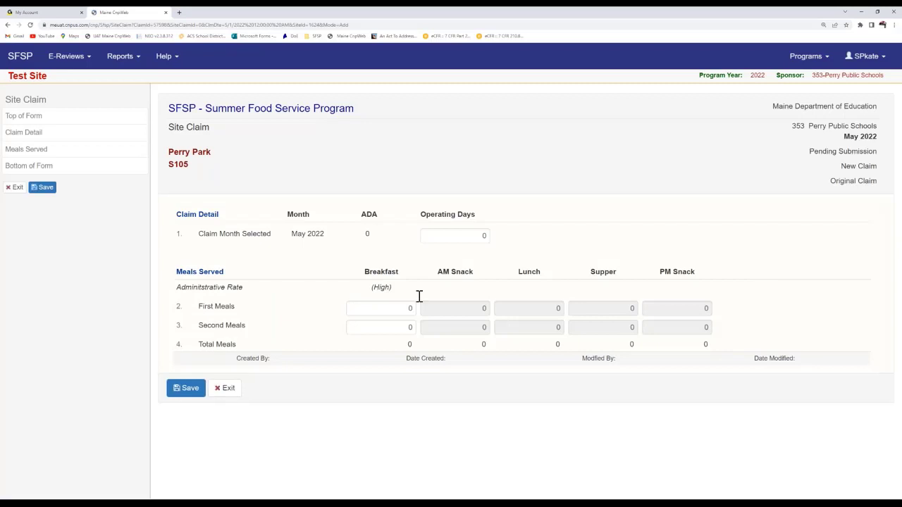
left_click(457, 238)
type("5")
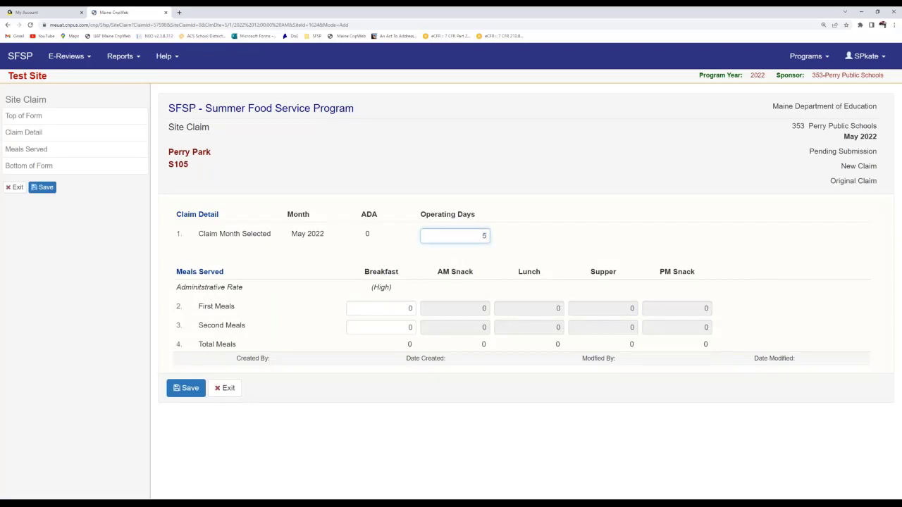
left_click(559, 204)
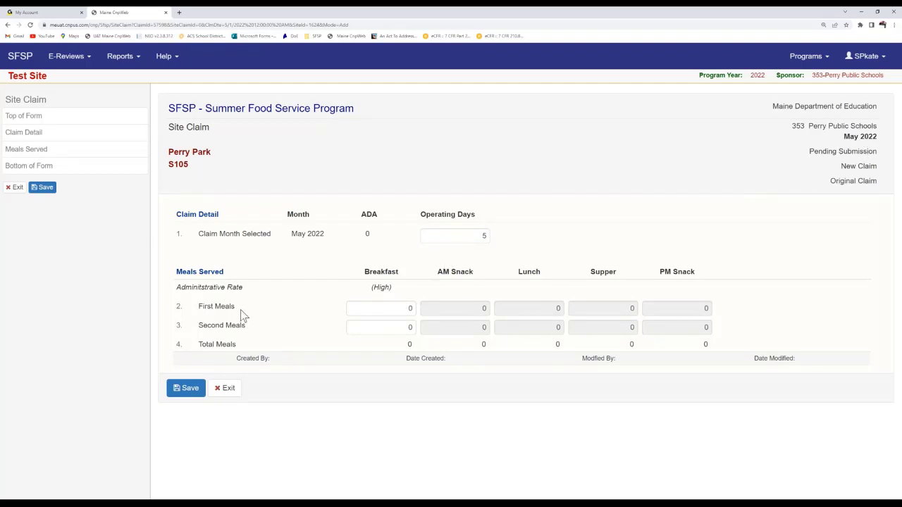
Step: Record 20 first-meal breakfasts and save Perry Park's claim as Complete
left_click(364, 308)
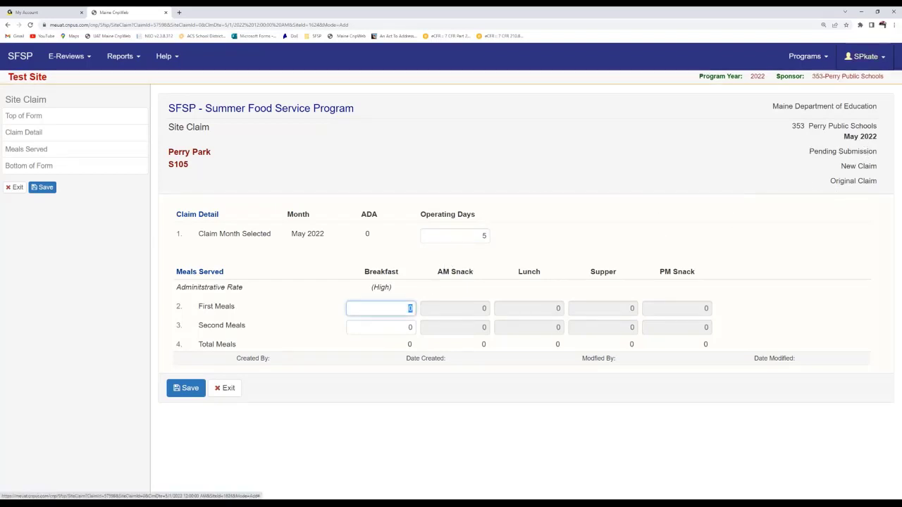
type("20")
left_click(886, 56)
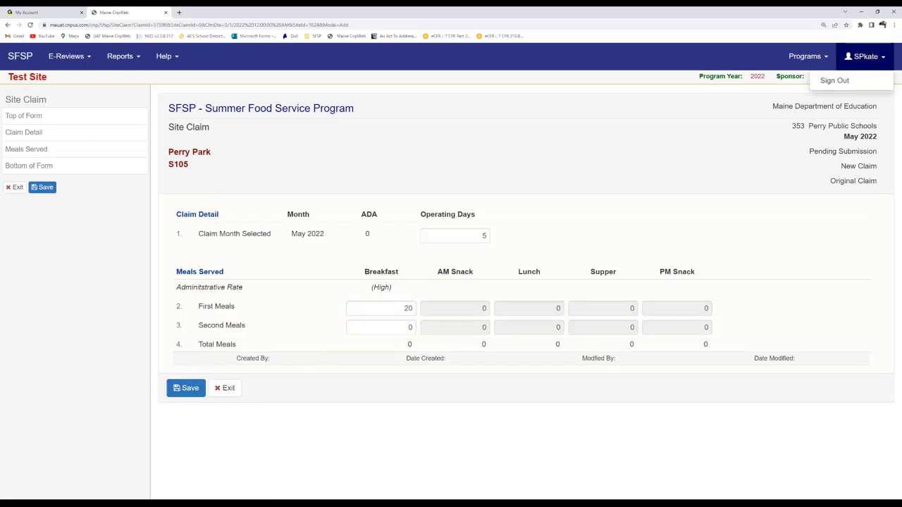
left_click(189, 388)
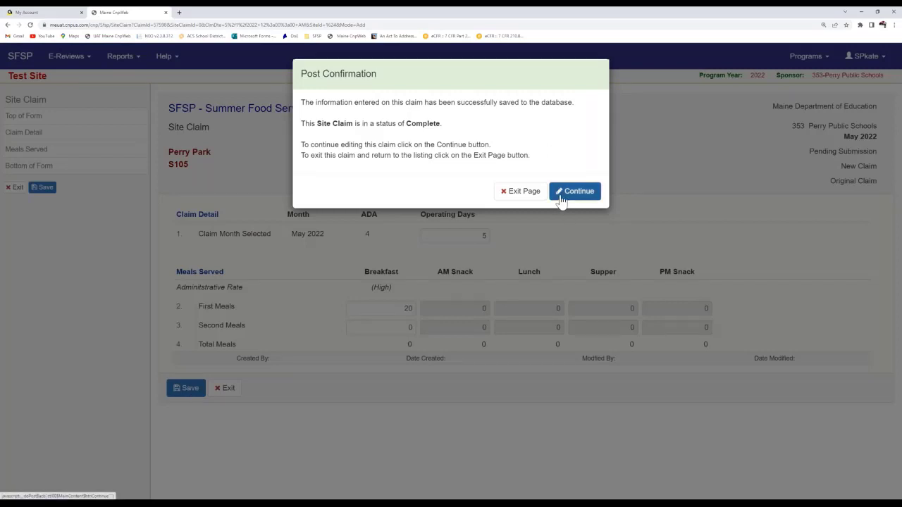
left_click(560, 202)
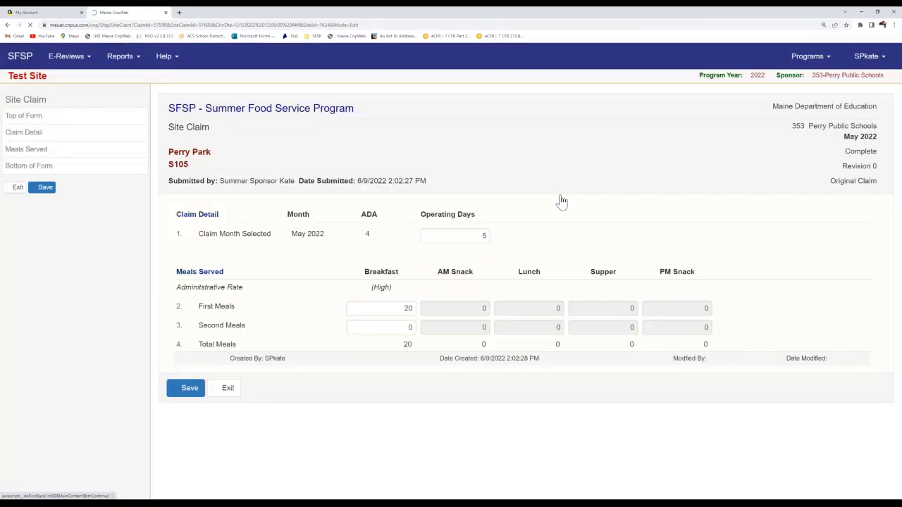
Step: Exit Perry Park's site claim back to the Perry Public Schools claims list
left_click(12, 187)
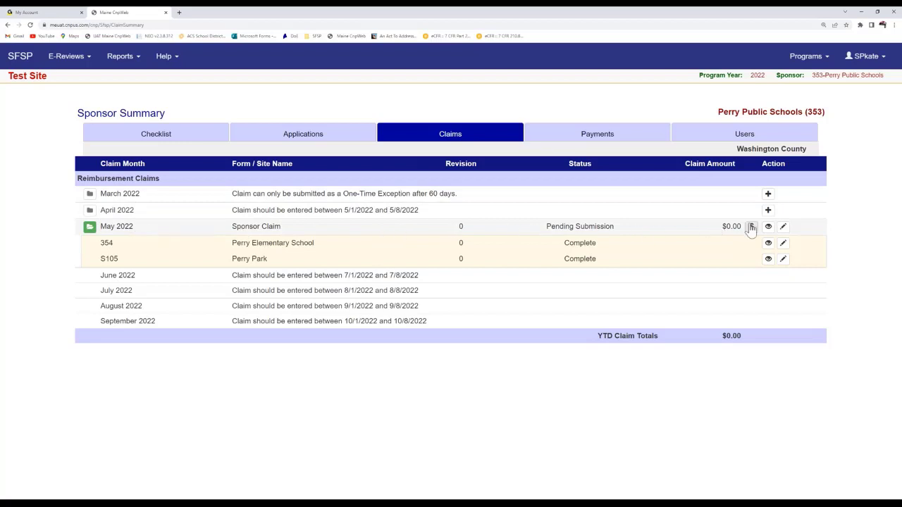
Step: Edit the May 2022 sponsor claim and review its totals: 2 sites, 5 operating days, 80 breakfasts
left_click(784, 229)
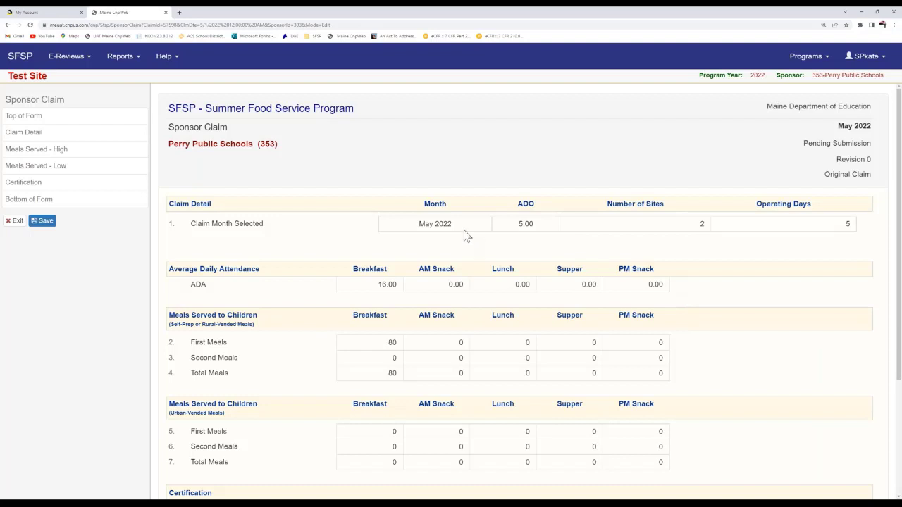
scroll(465, 235, "down", 1)
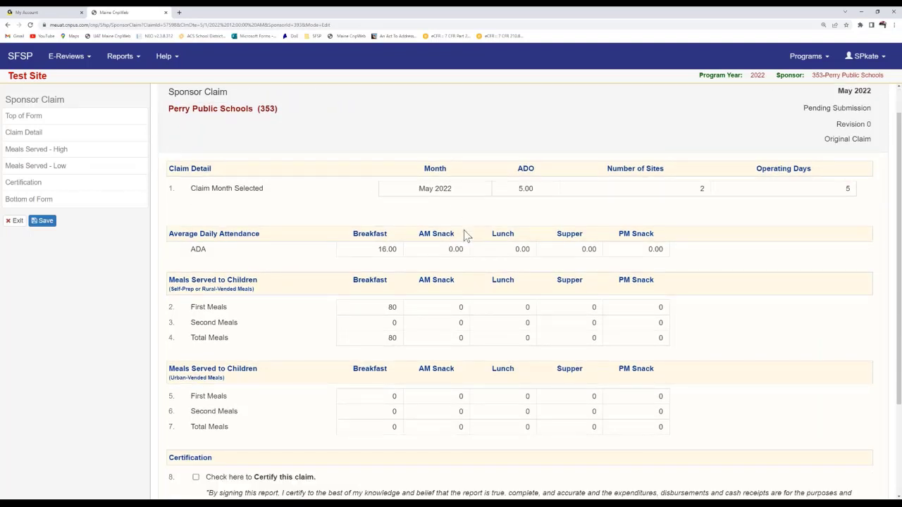
scroll(463, 229, "down", 1)
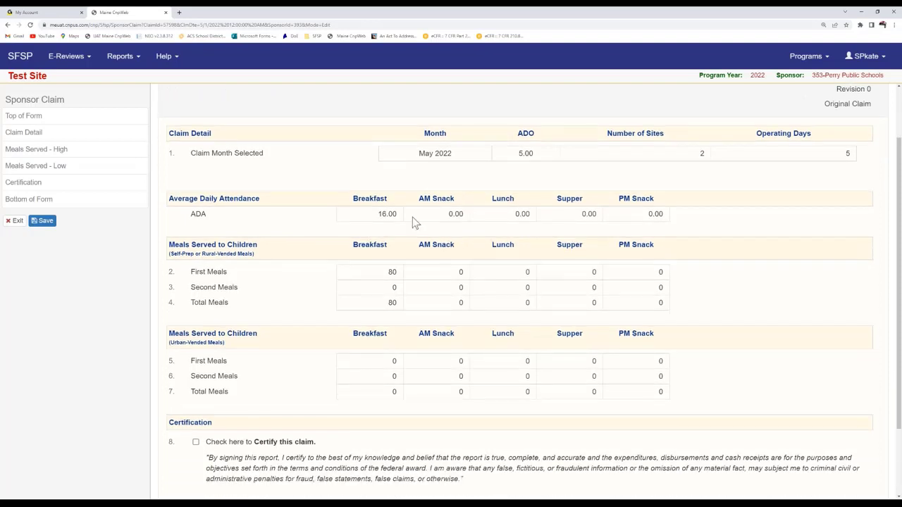
scroll(414, 222, "down", 1)
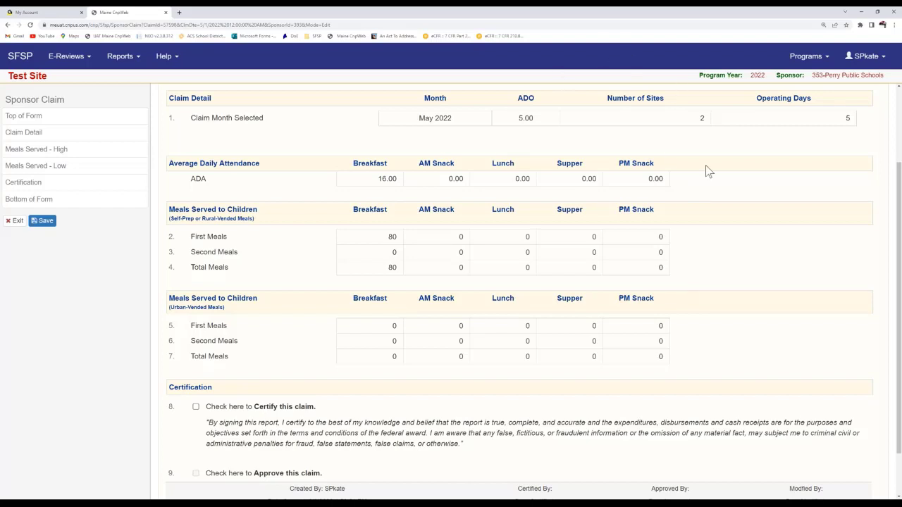
scroll(708, 172, "up", 1)
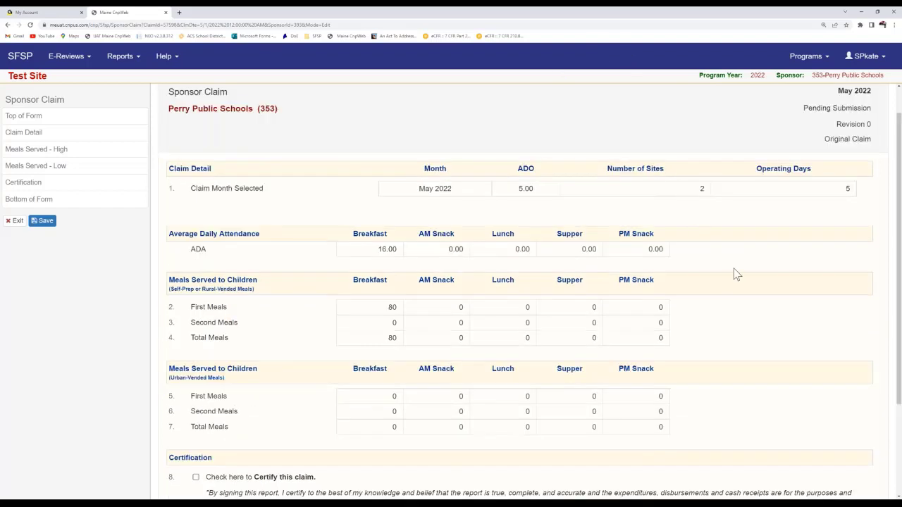
scroll(731, 264, "down", 1)
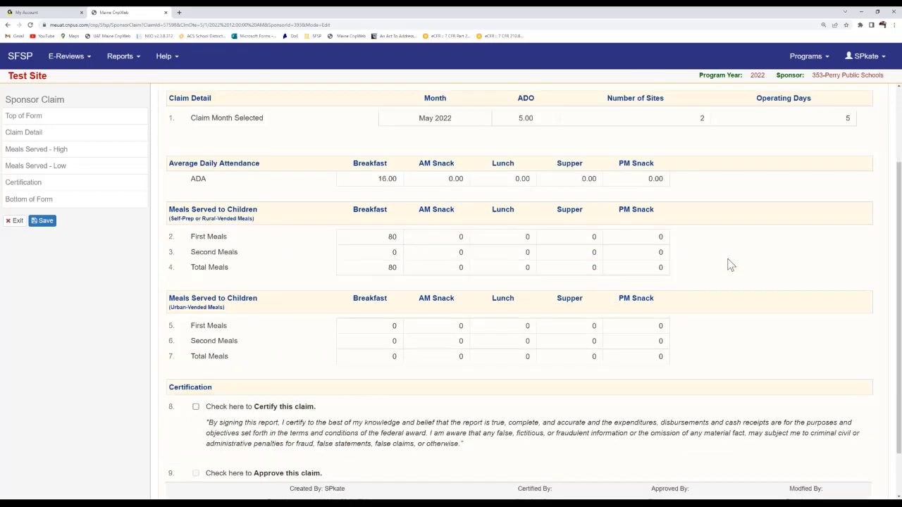
scroll(731, 265, "down", 1)
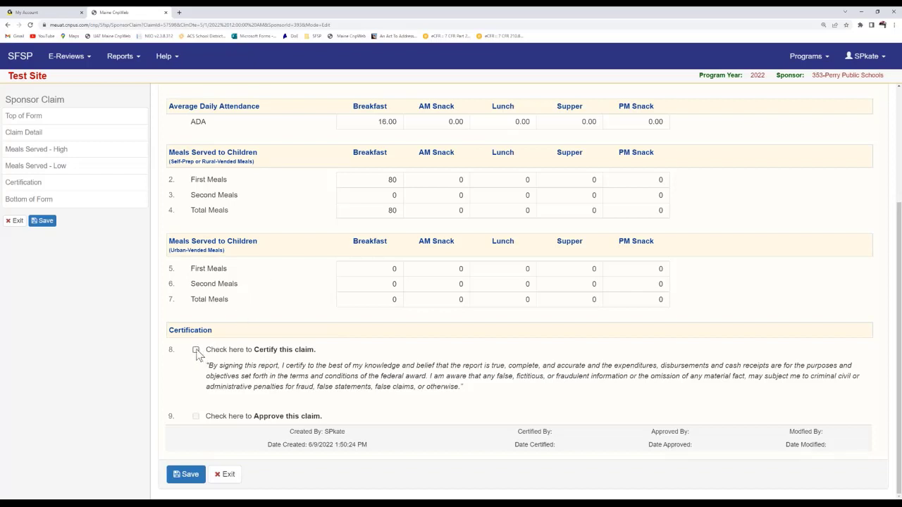
Step: Certify and save the $208.40 May 2022 sponsor claim, then return to the claims list
scroll(240, 341, "up", 1)
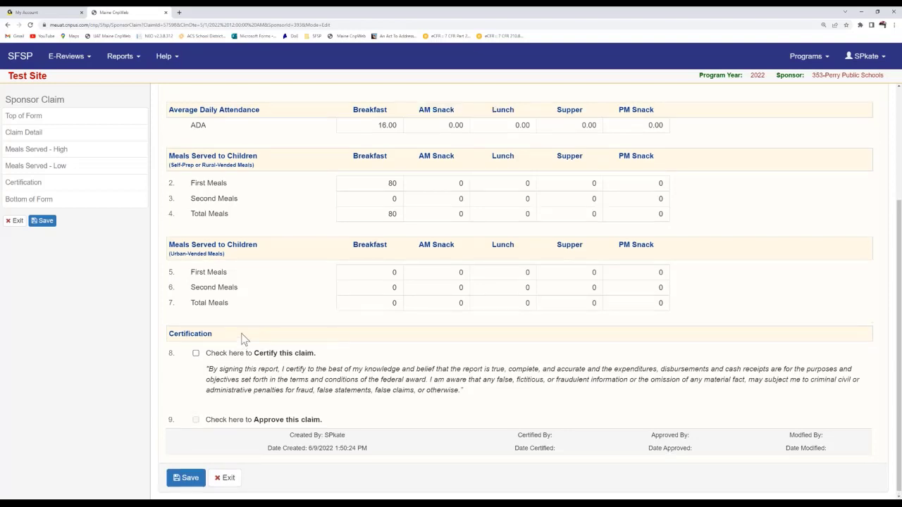
scroll(294, 407, "up", 2)
scroll(294, 407, "down", 3)
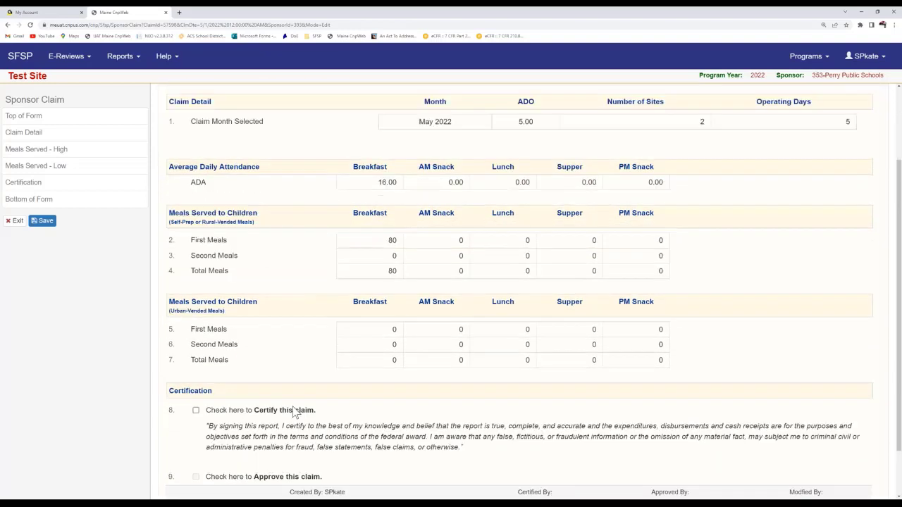
left_click(196, 349)
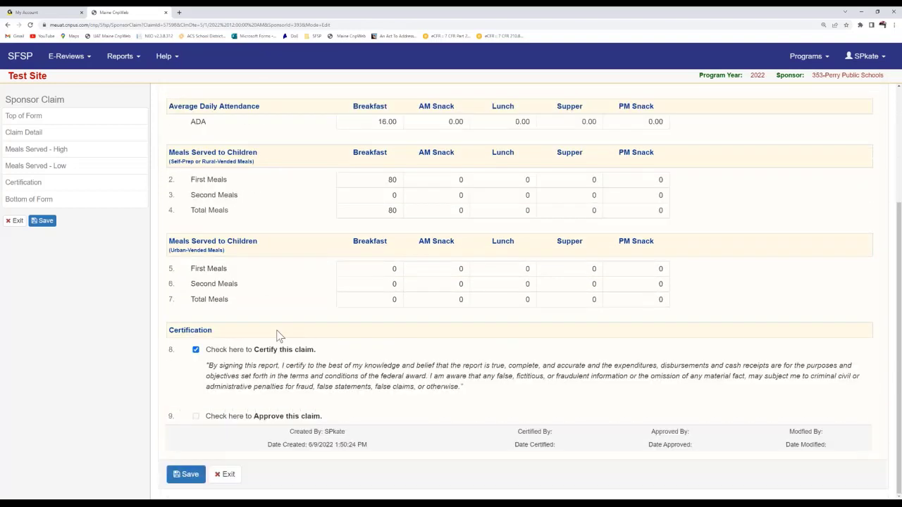
left_click(186, 474)
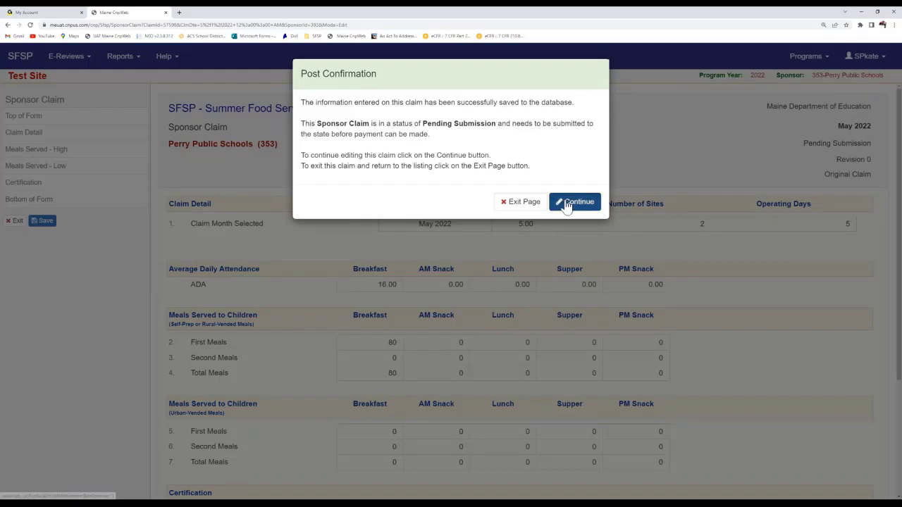
left_click(567, 203)
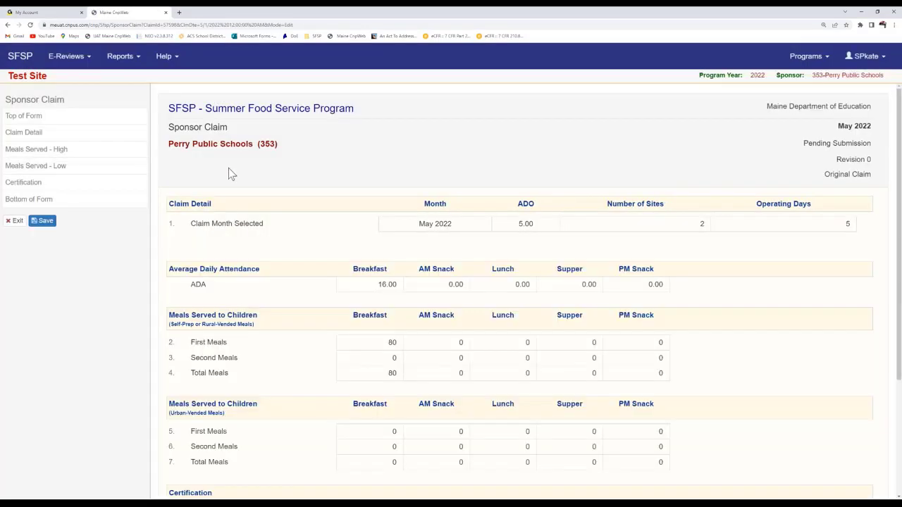
left_click(16, 220)
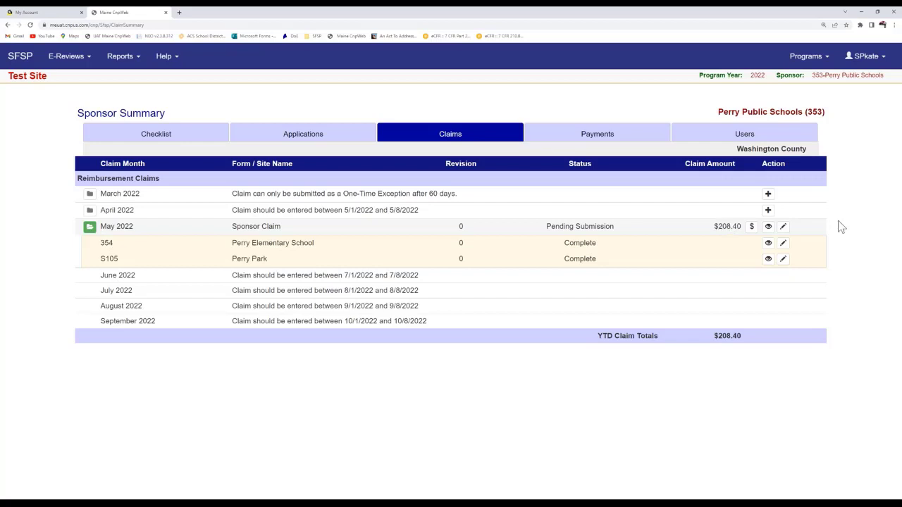
left_click(785, 229)
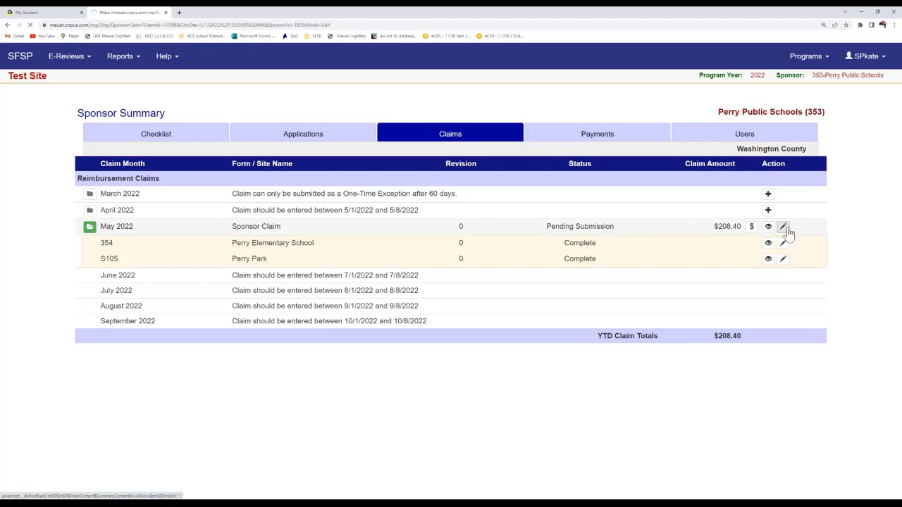
scroll(594, 231, "down", 3)
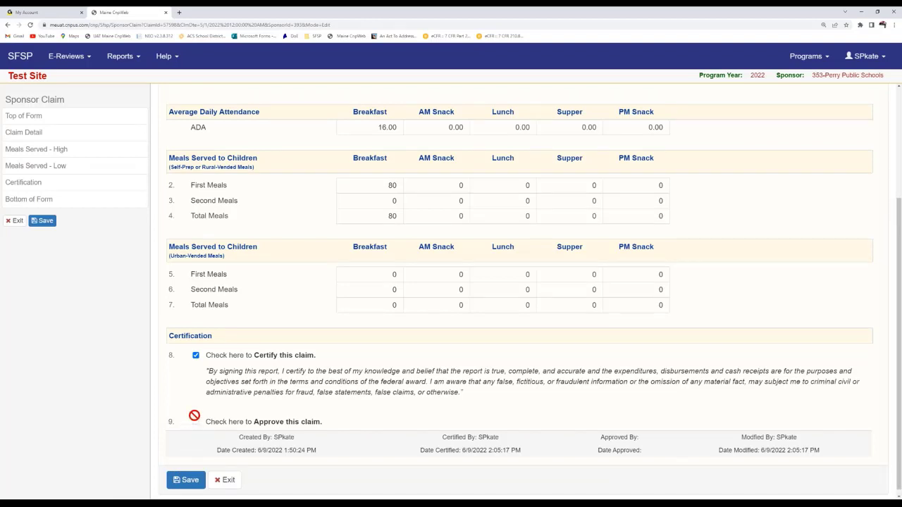
scroll(176, 345, "up", 1)
scroll(176, 348, "down", 1)
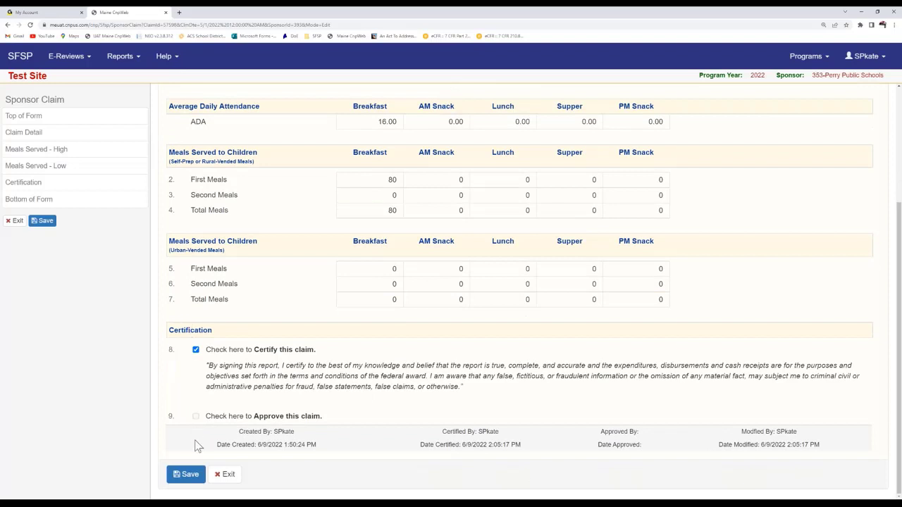
left_click(225, 475)
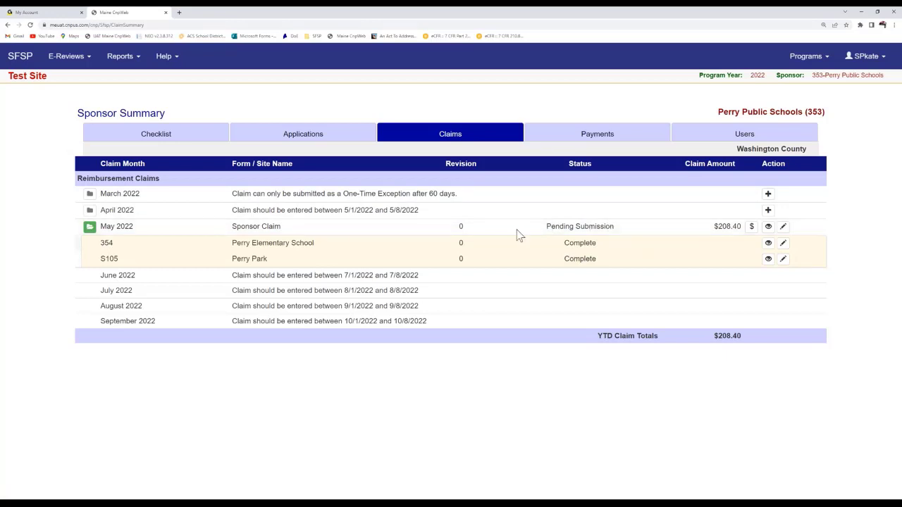
Step: Show the Payments tab for Perry Public Schools and check that open transactions and total payments are 0.00
left_click(553, 141)
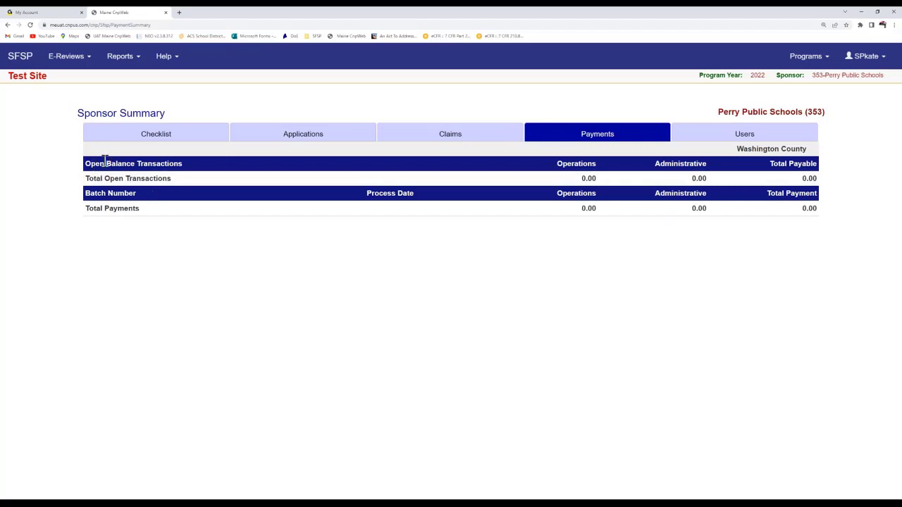
left_click_drag(88, 182, 208, 177)
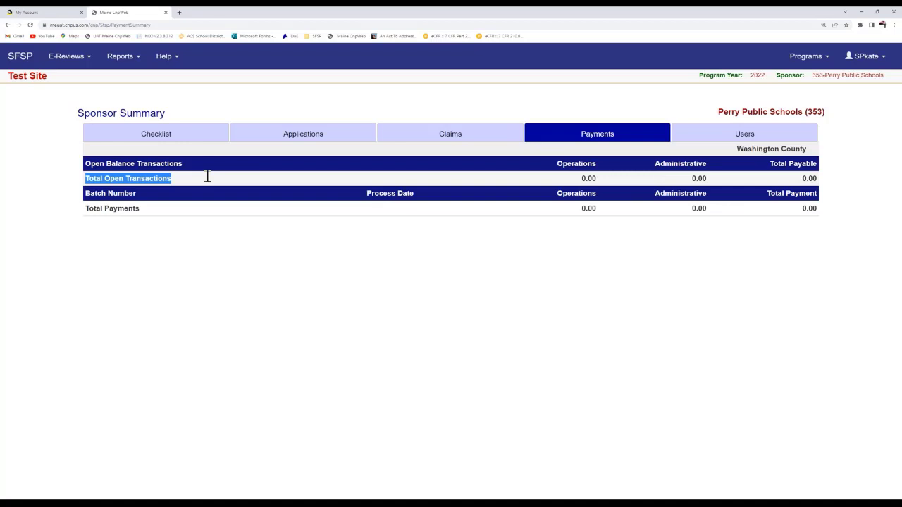
left_click(217, 179)
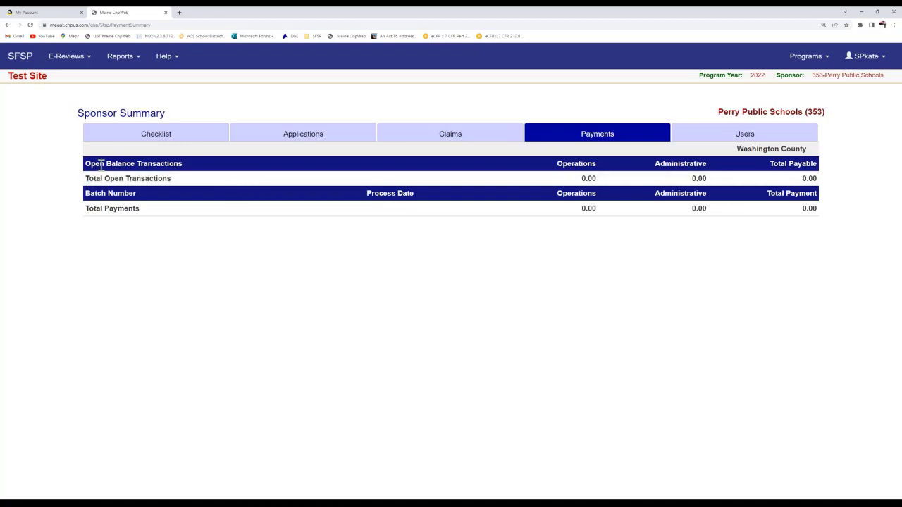